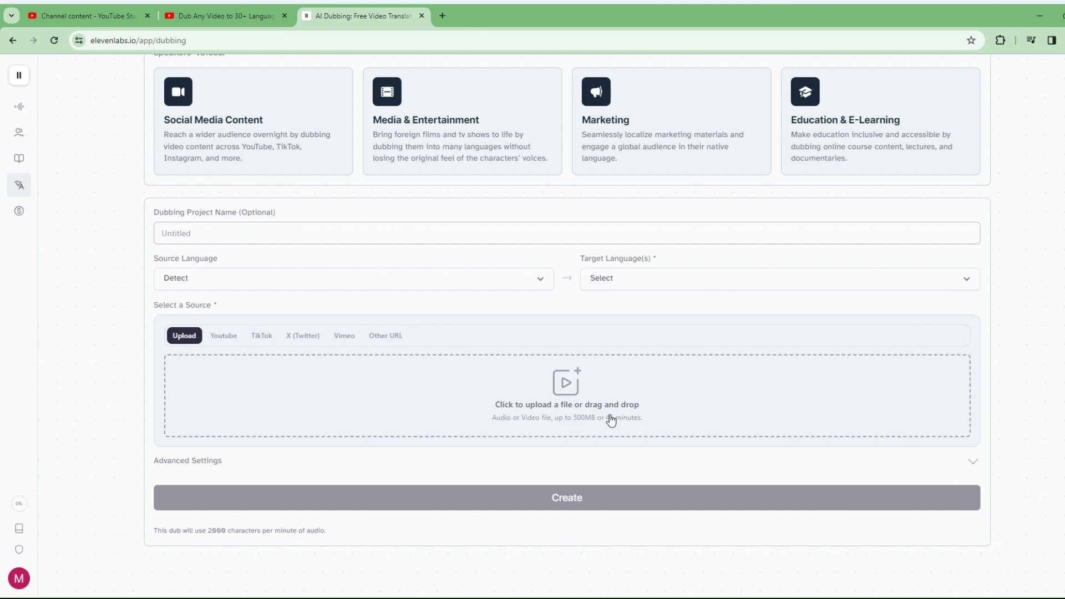
Name the new dubbing project DUBBING 1
mouse_move(30, 192)
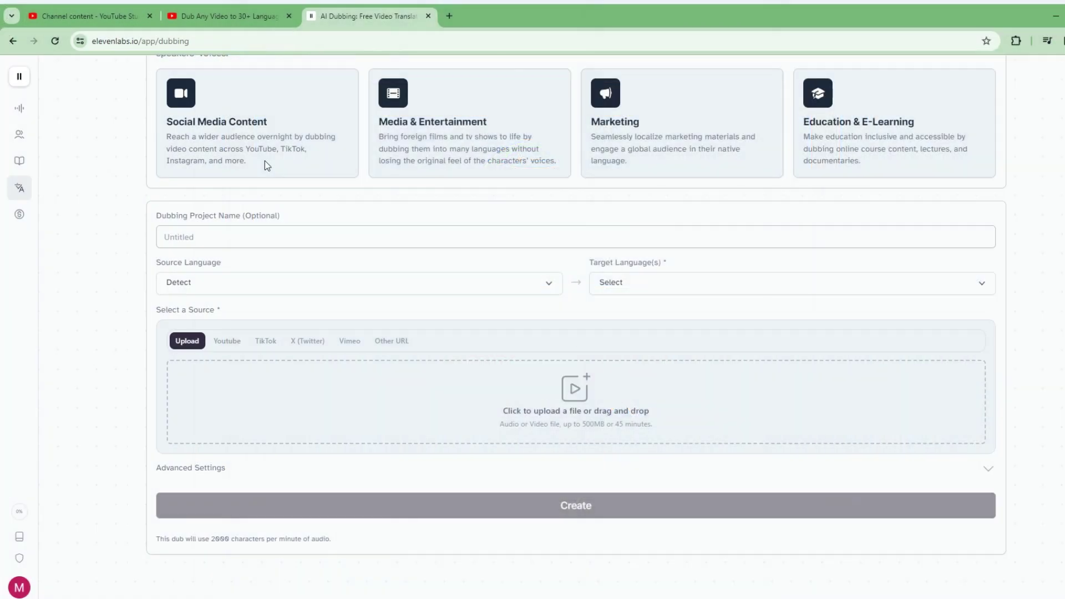
click(236, 236)
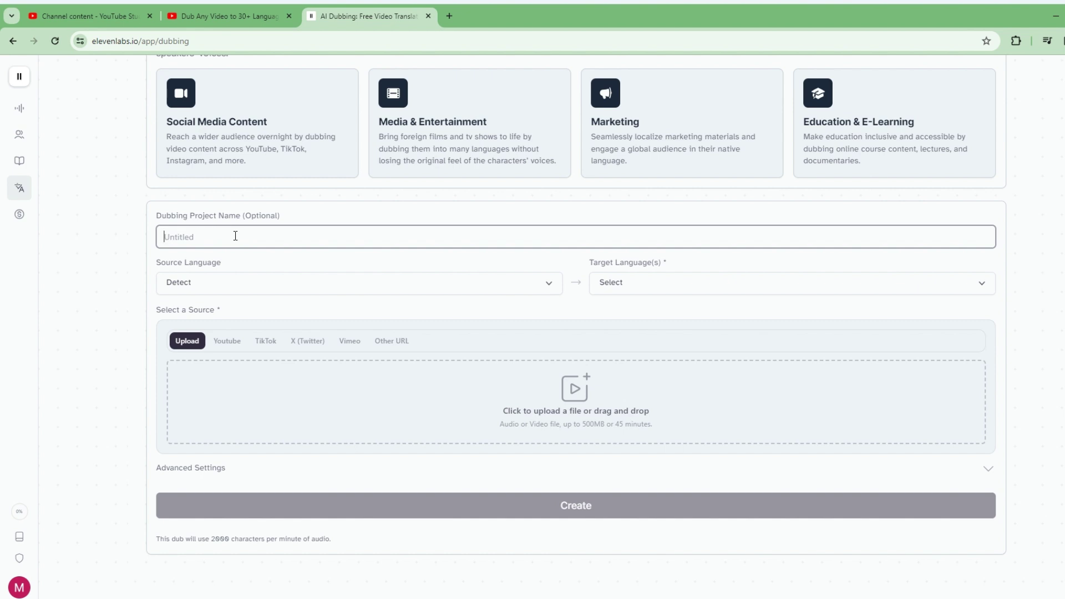
text(DUBBING 1)
click(295, 214)
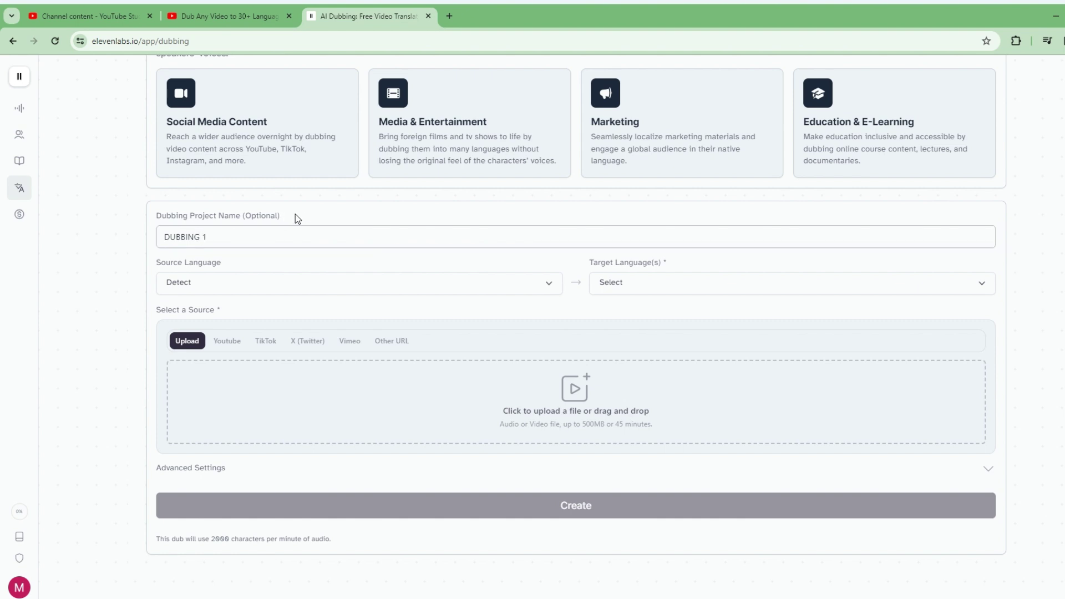
Set the project's source language to Arabic and its target language to English
click(310, 289)
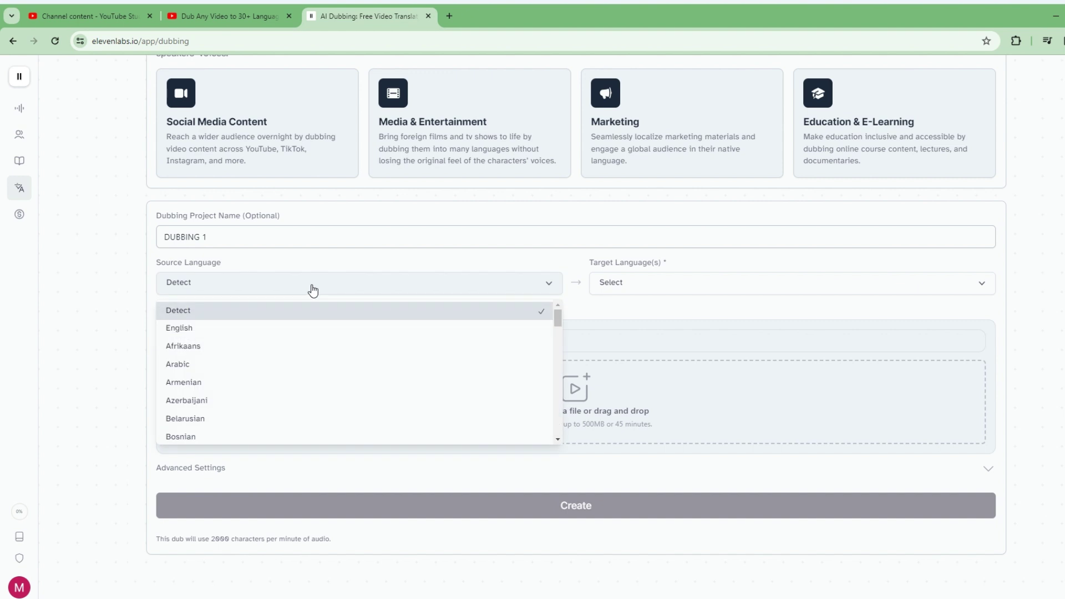
click(297, 366)
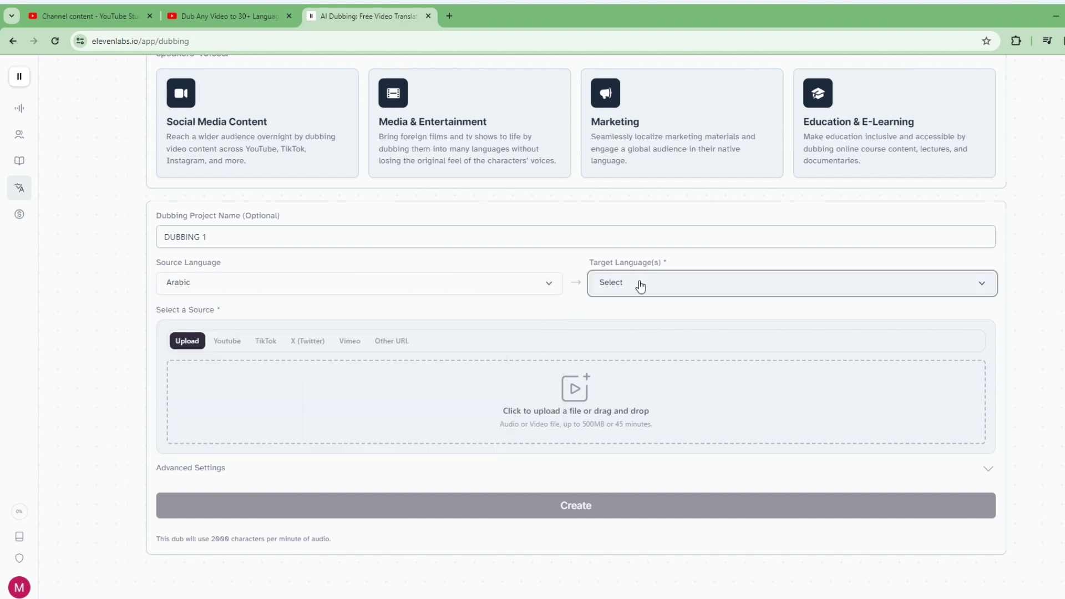
click(641, 286)
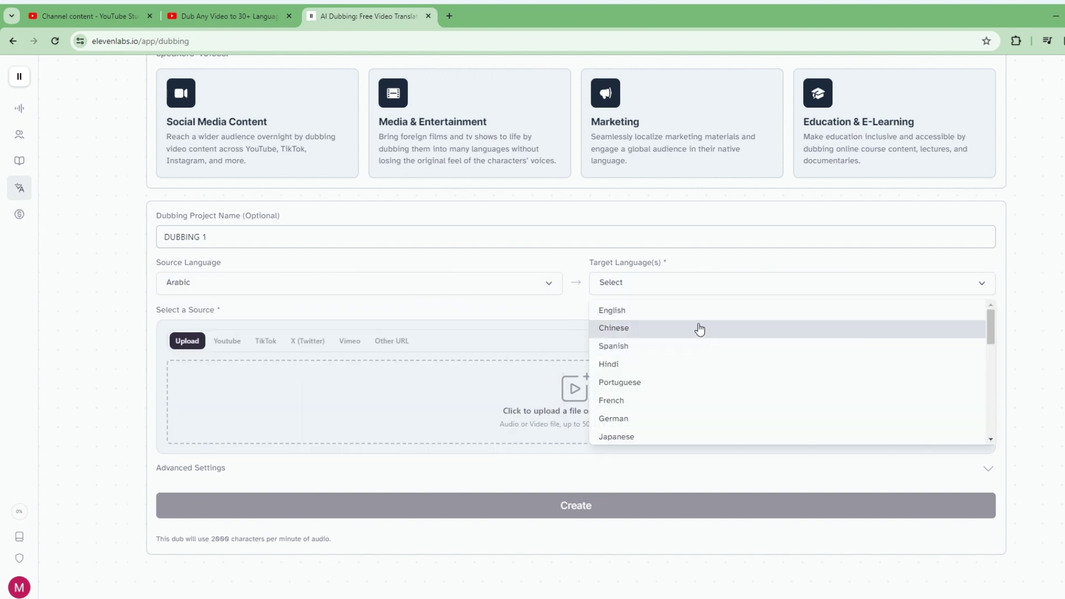
click(654, 320)
click(562, 317)
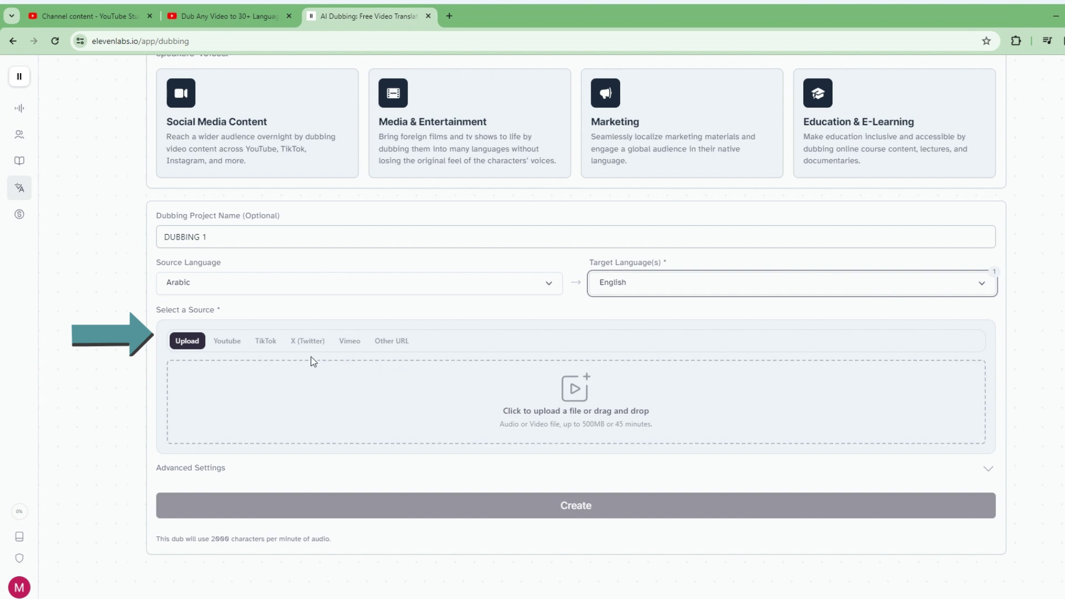
click(236, 346)
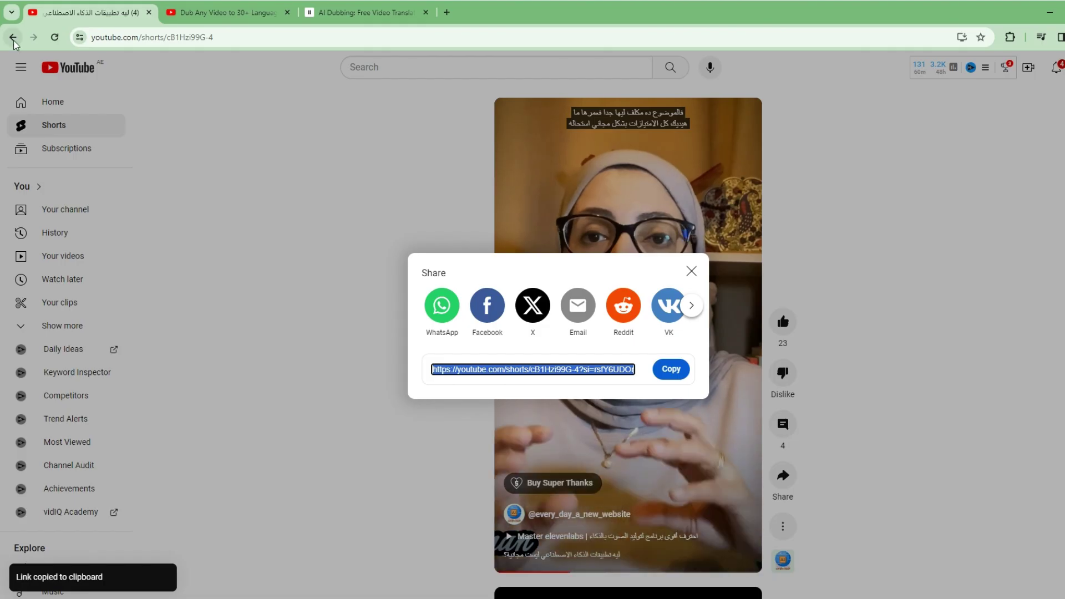
click(13, 37)
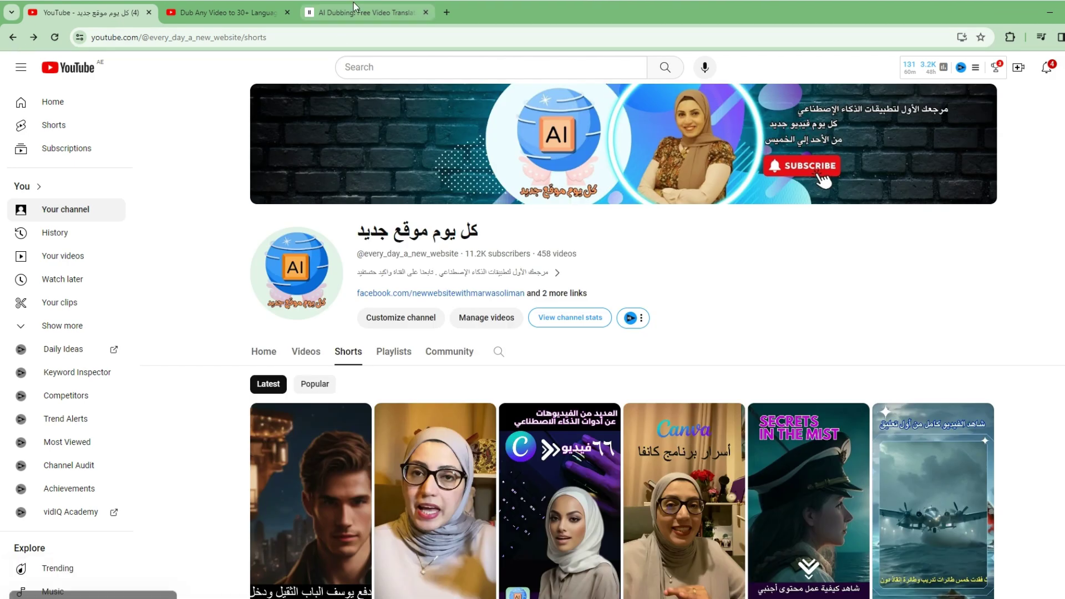
click(346, 14)
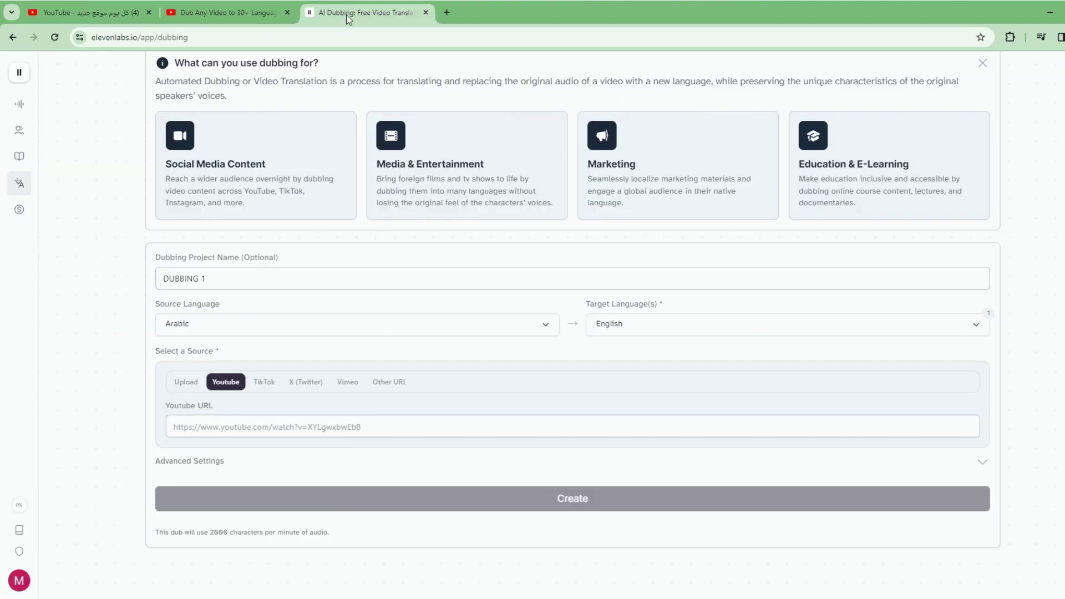
click(225, 426)
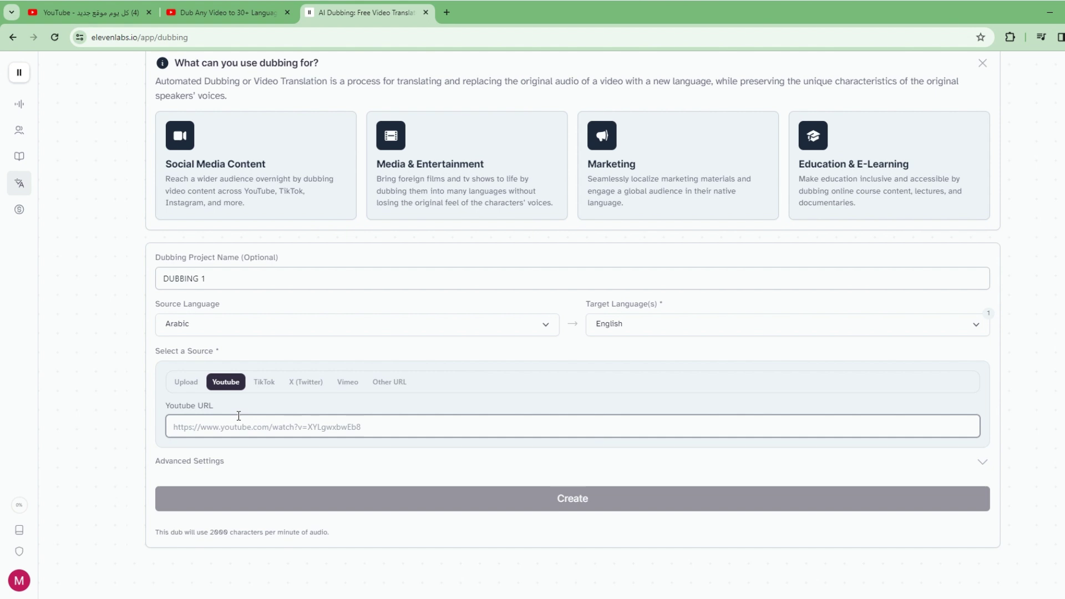
text(https://youtube.com/shorts/cB1Hzi99G-4?si=rsfY6UDOniNo2g6x)
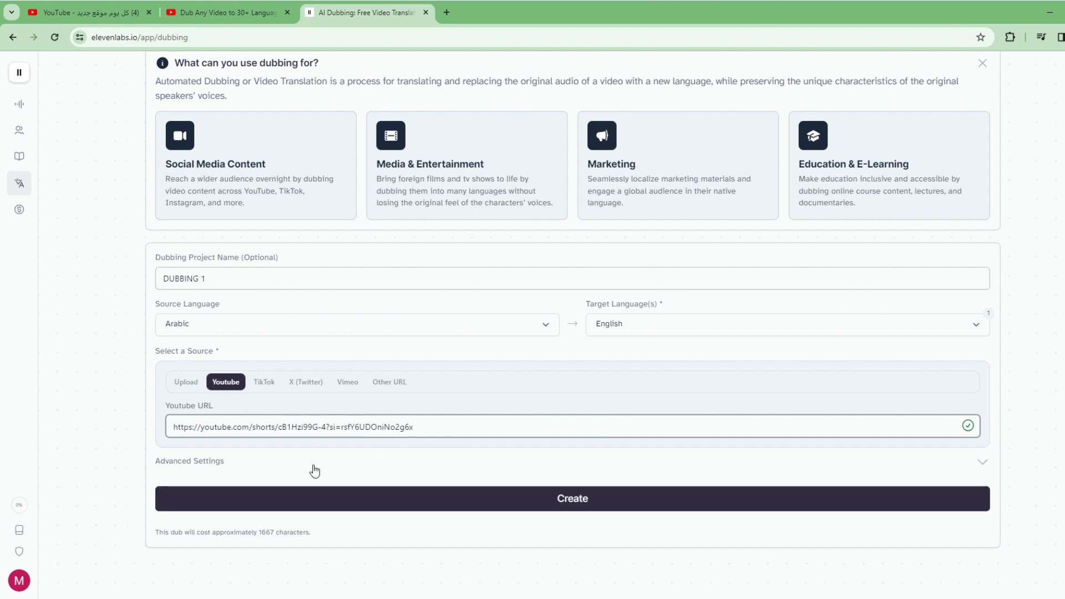
Expand the dubbing project's advanced settings and set the number of speakers to 1
click(987, 469)
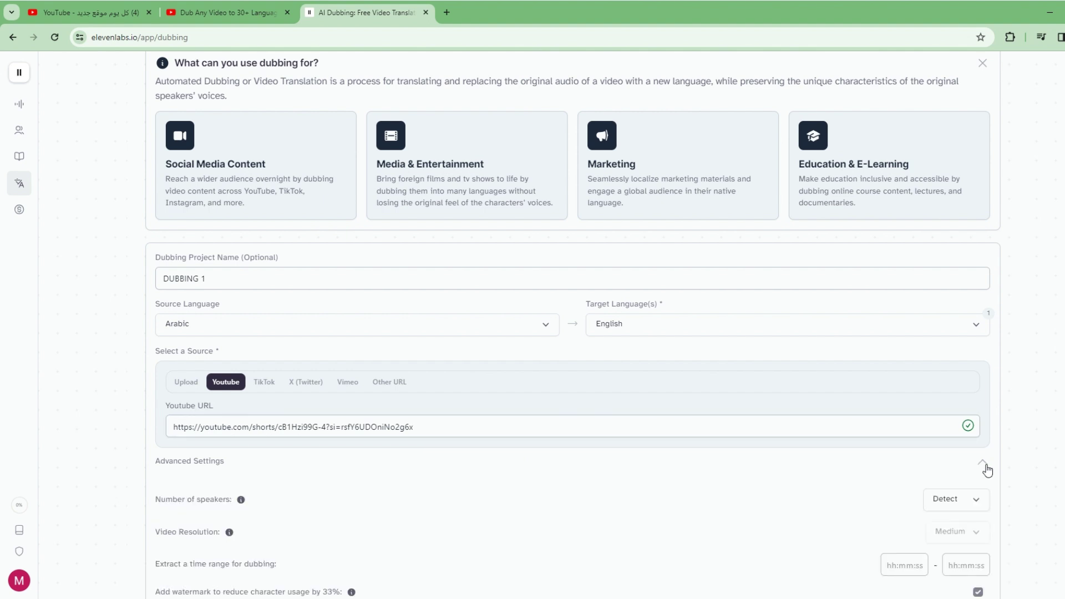
scroll(498, 509, down, 2)
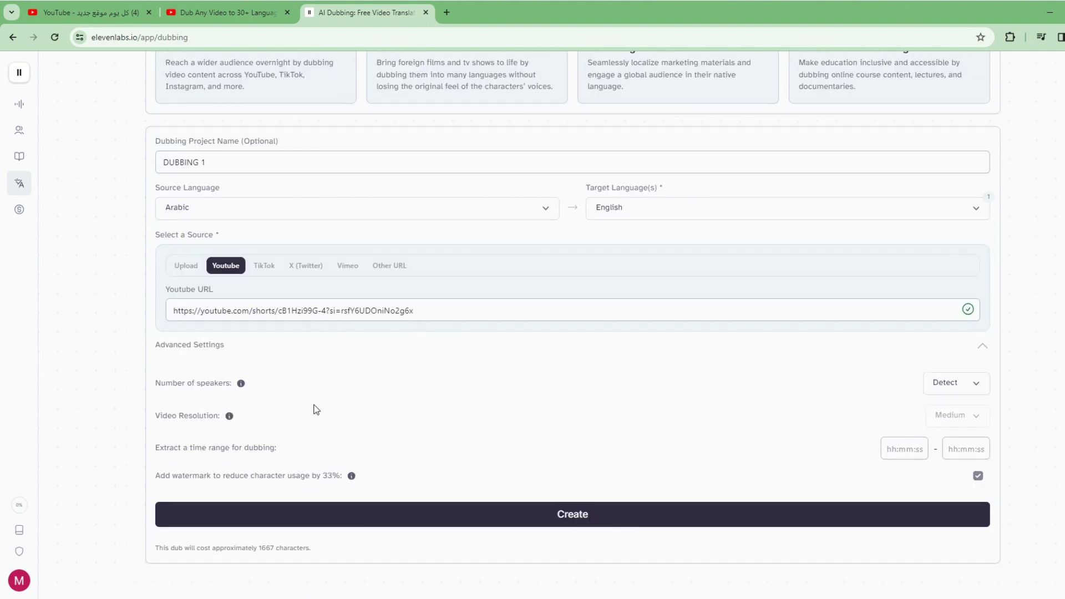
click(982, 389)
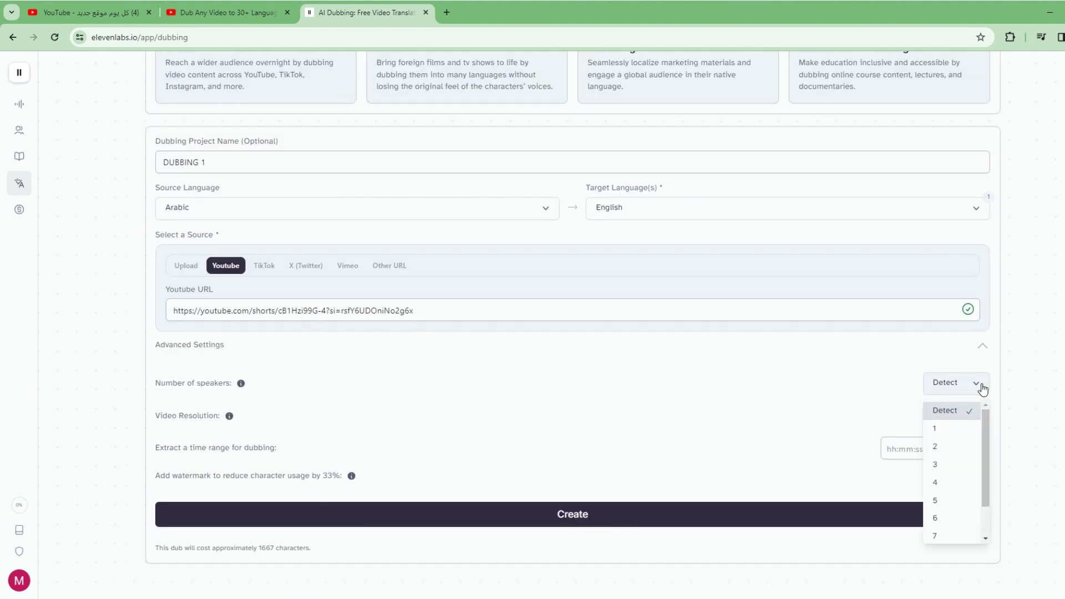
click(944, 433)
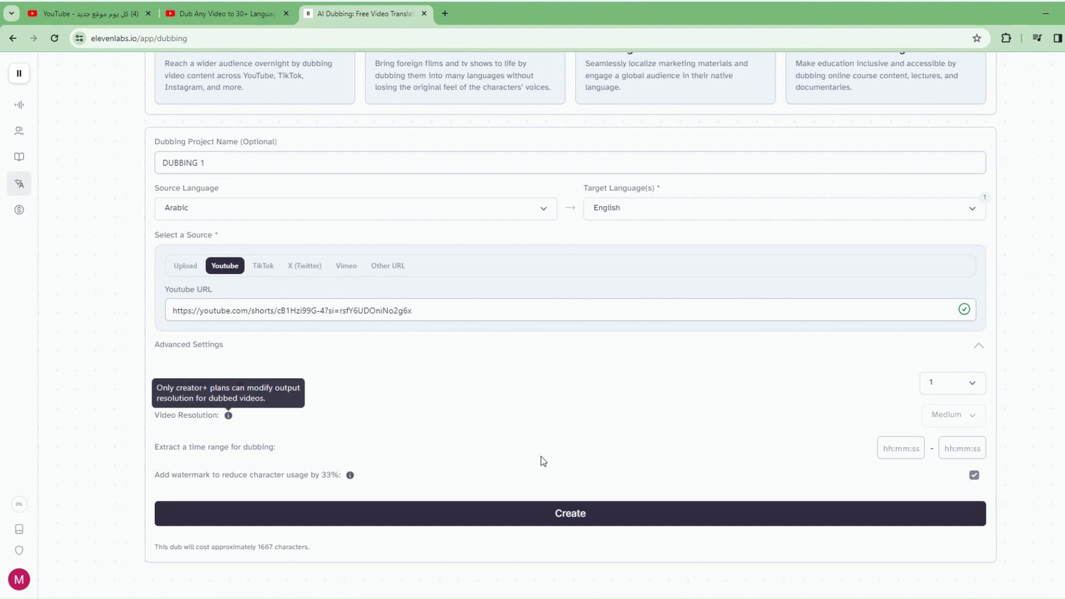
Check the video resolution note, collapse the advanced settings and create the dub
mouse_move(230, 417)
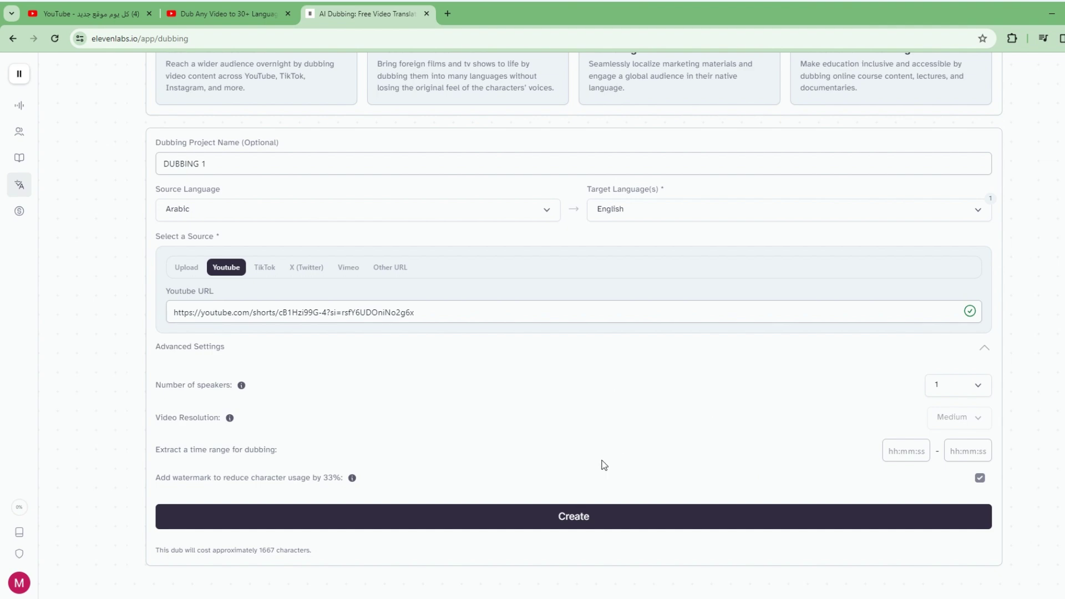
scroll(617, 455, up, 1)
scroll(997, 352, down, 1)
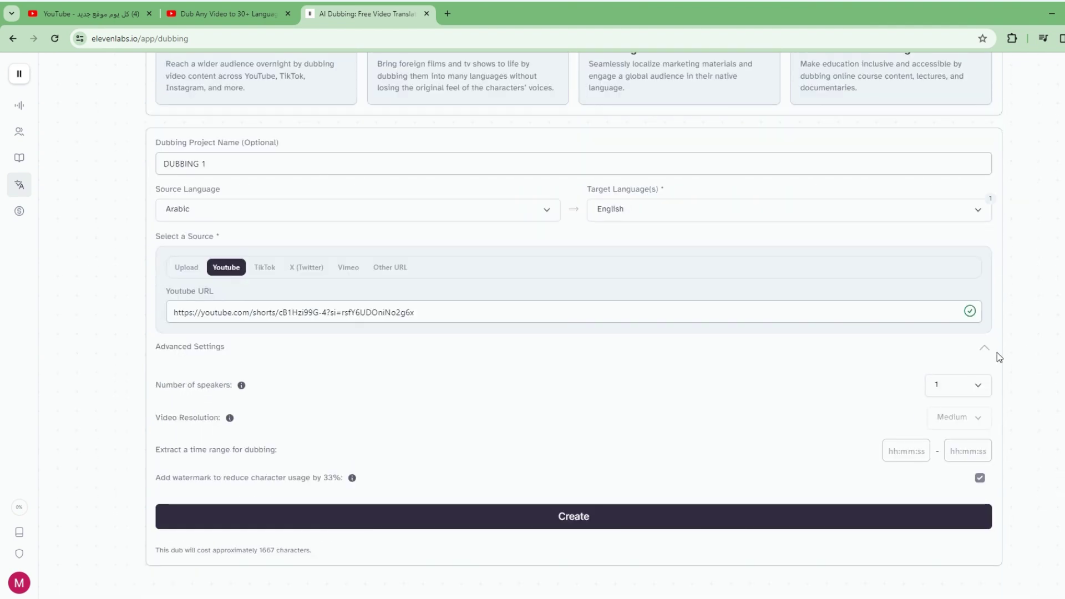
click(985, 349)
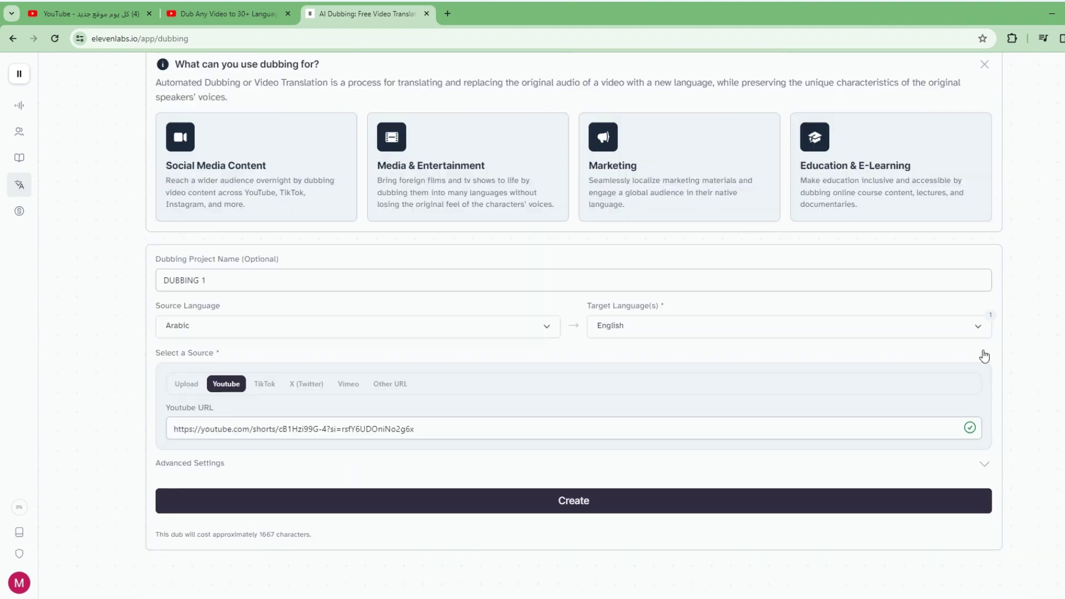
click(606, 502)
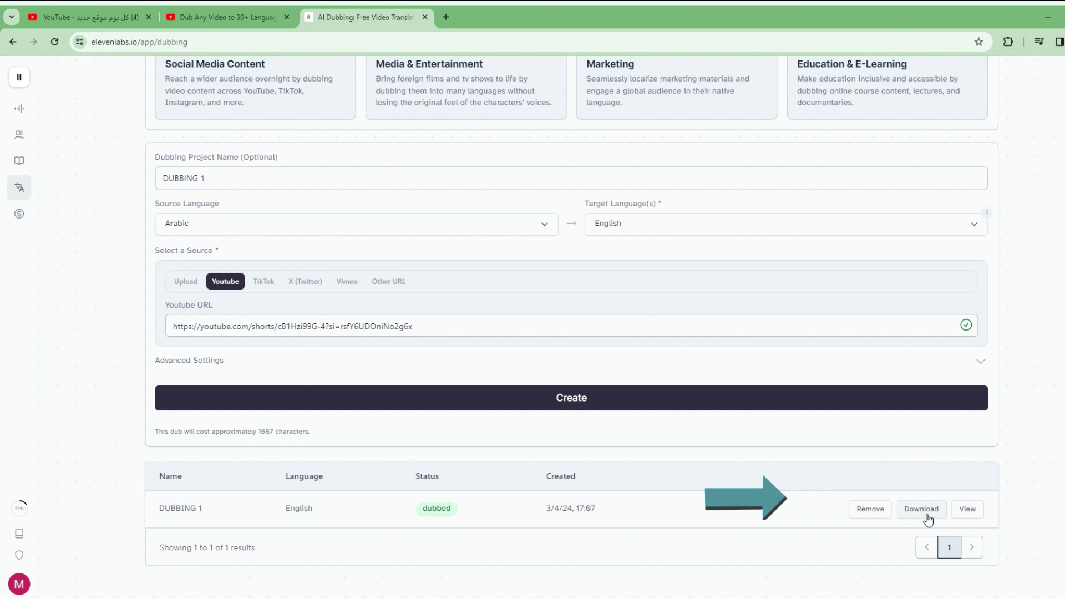
View the DUBBING 1 result and play its dubbed video, pausing and resuming playback
click(969, 508)
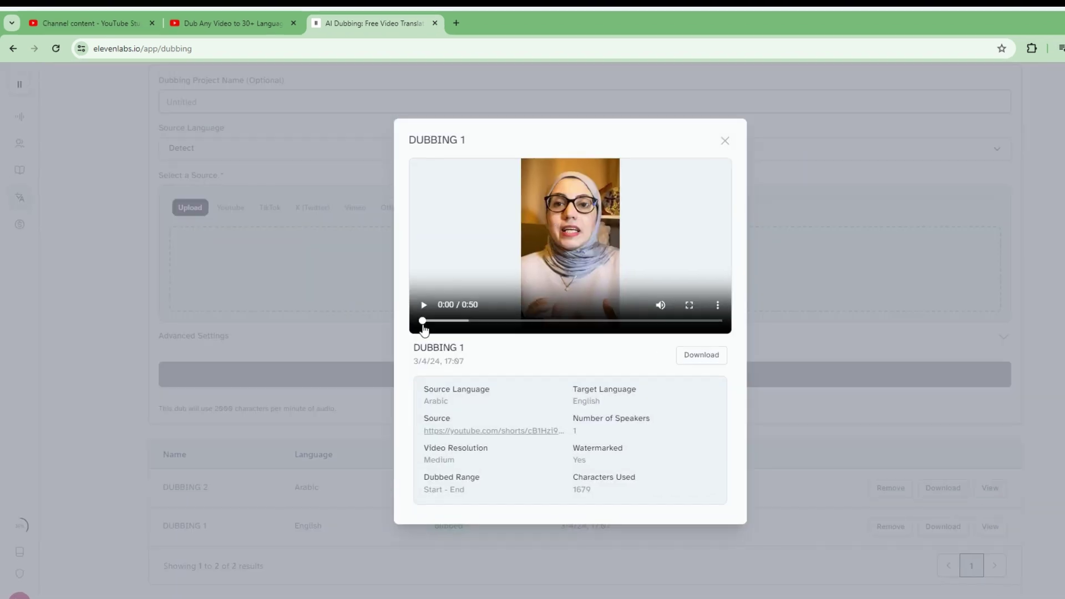
click(424, 306)
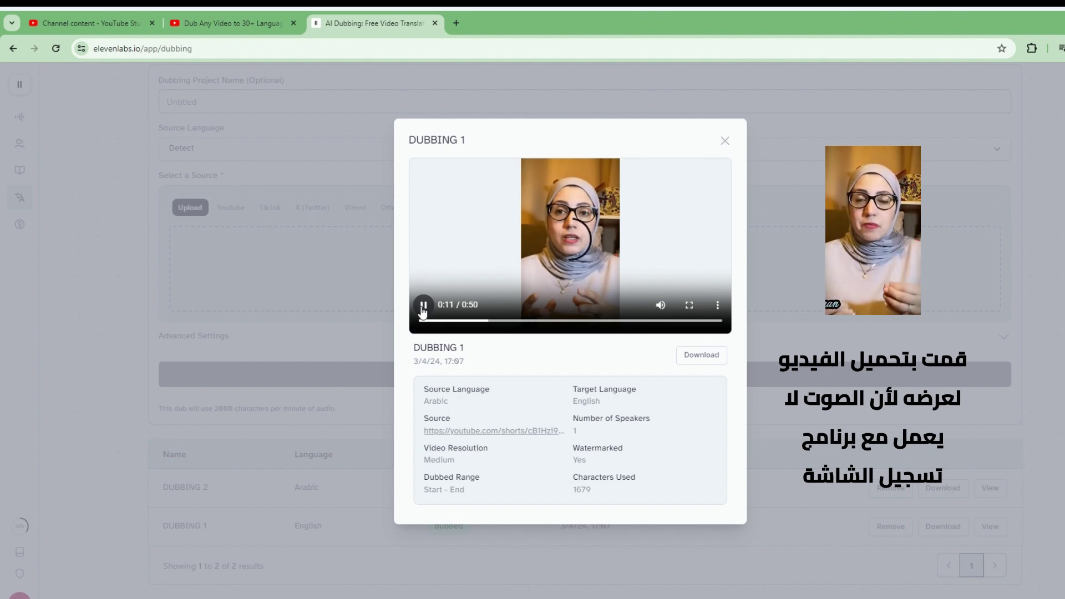
click(423, 307)
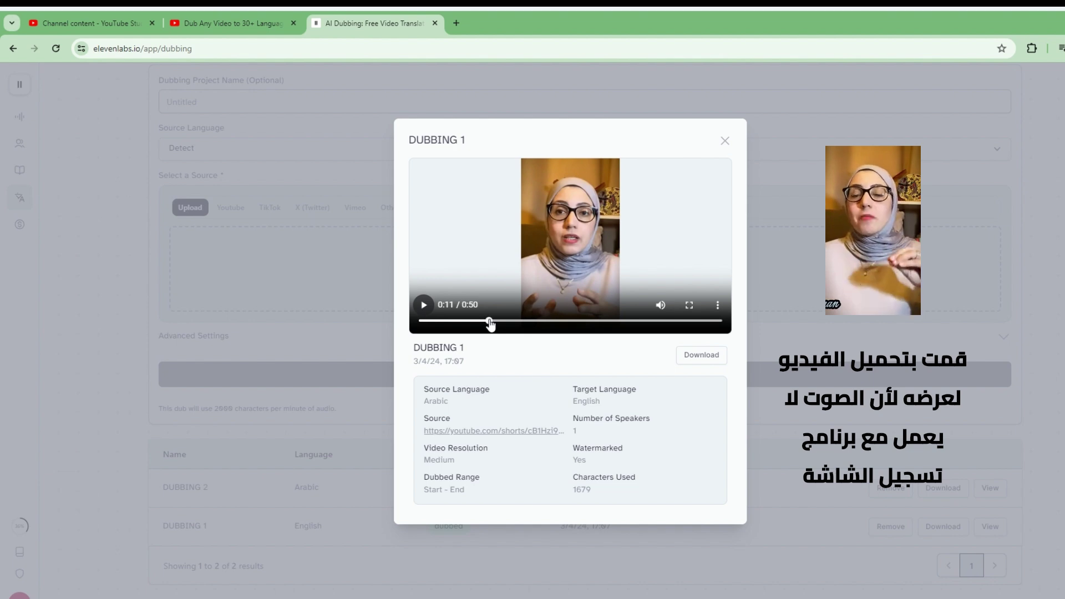
click(424, 306)
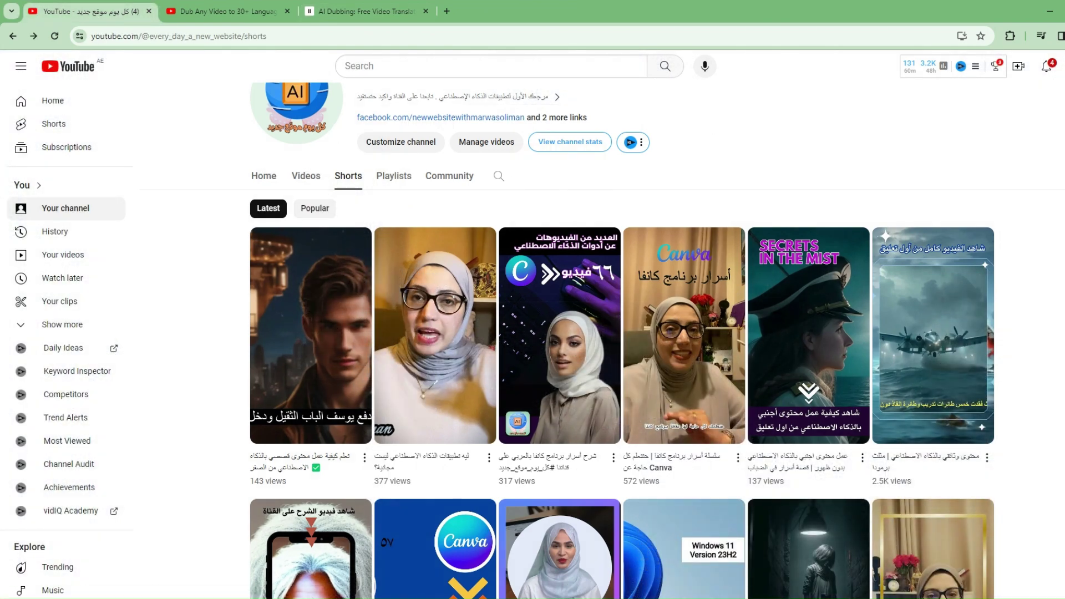
click(1060, 66)
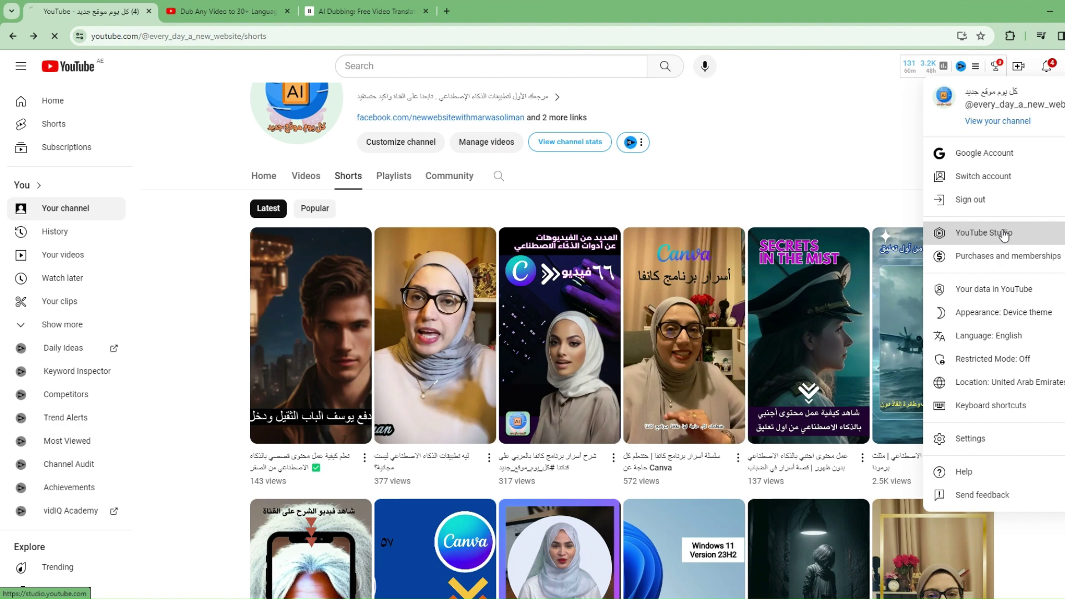
click(1004, 234)
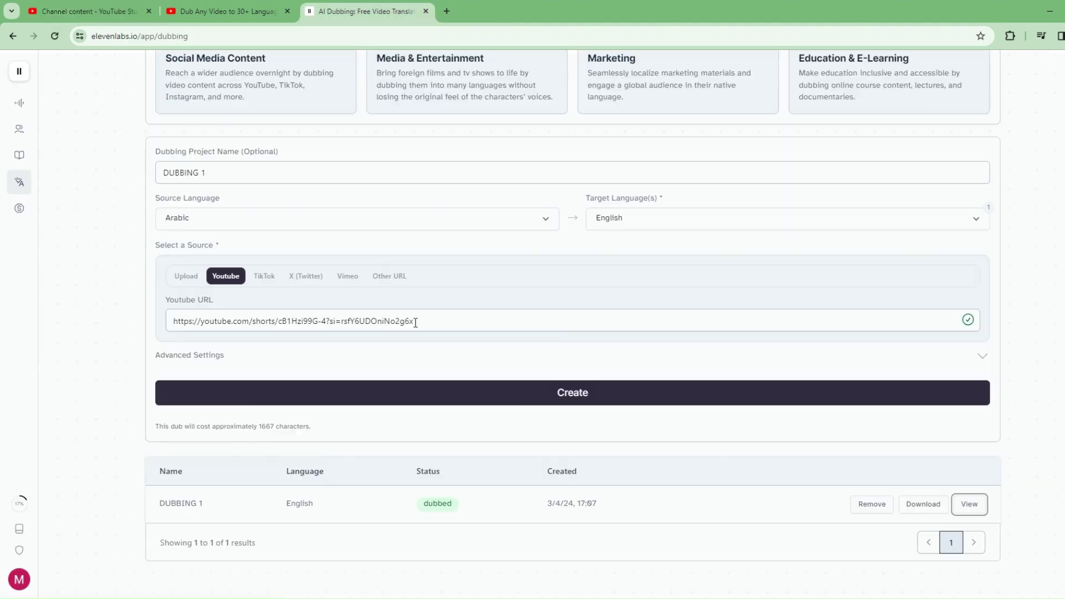
drag(413, 320, 148, 315)
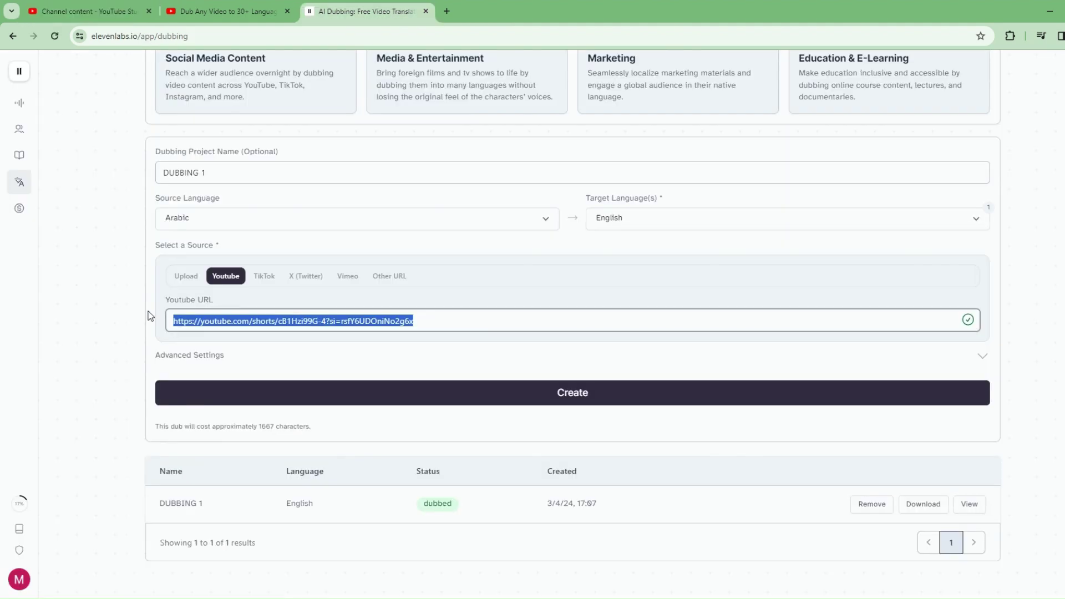
text(https://youtube.com/shorts/hZytdLhRQqo?feature=share)
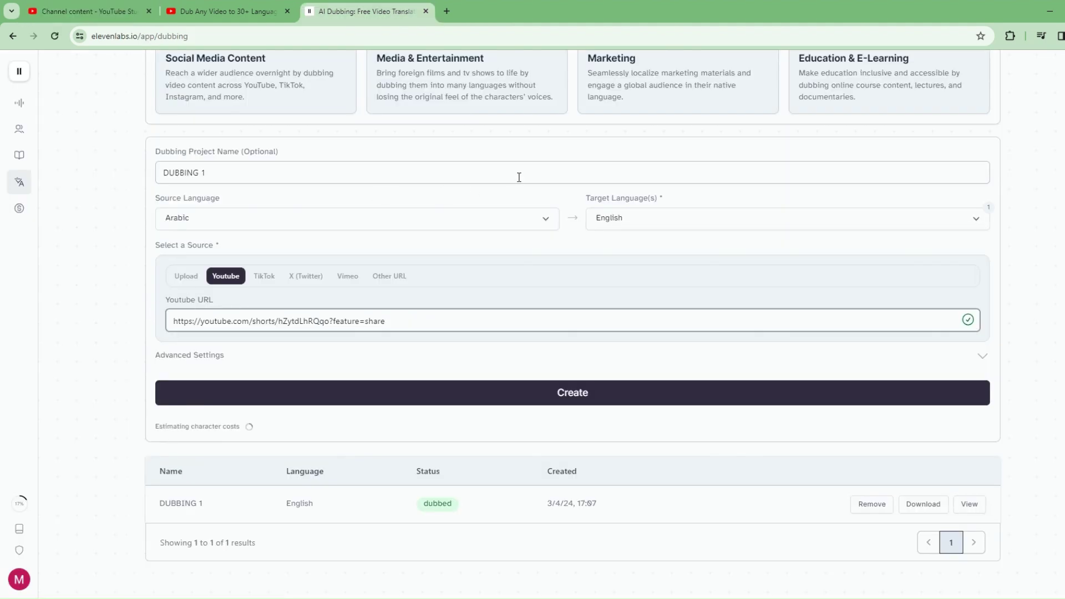
Set the source language to English and make Arabic the only target language by adding it and deselecting English
click(500, 221)
click(281, 261)
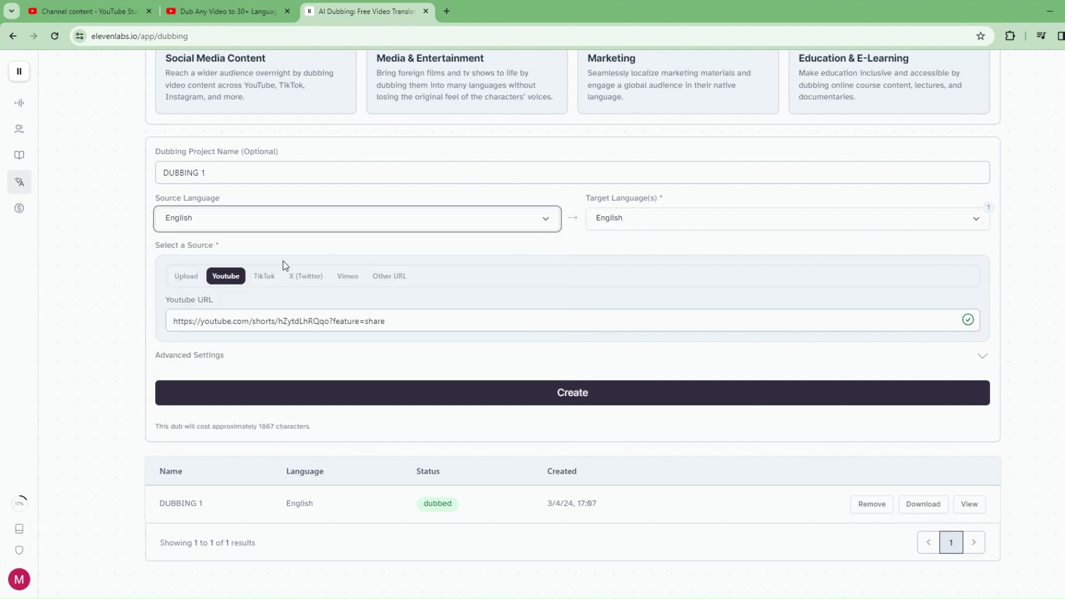
click(635, 222)
scroll(643, 288, down, 5)
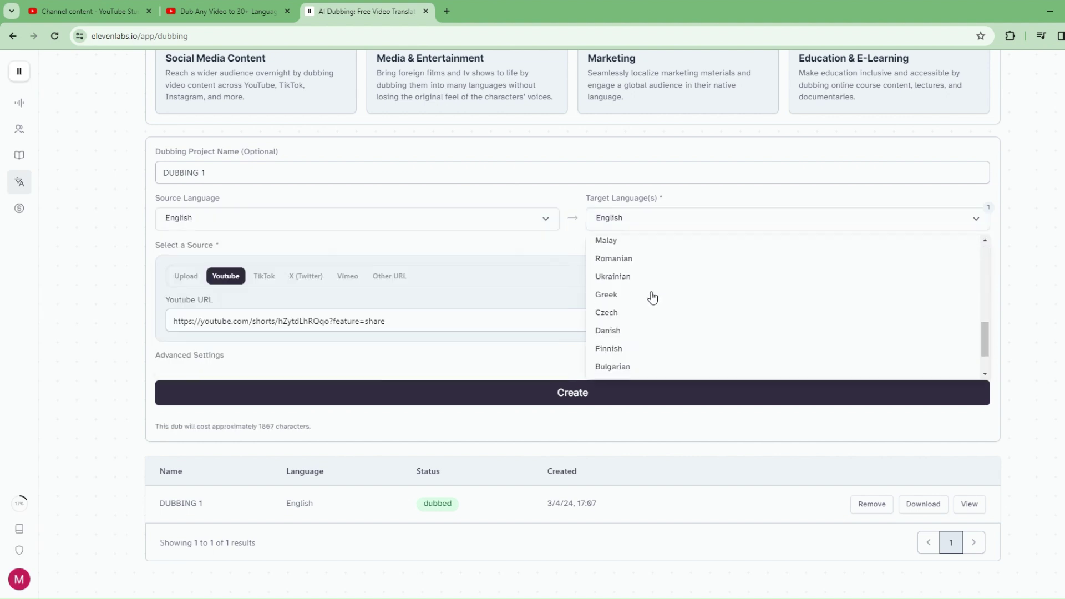
scroll(652, 298, up, 5)
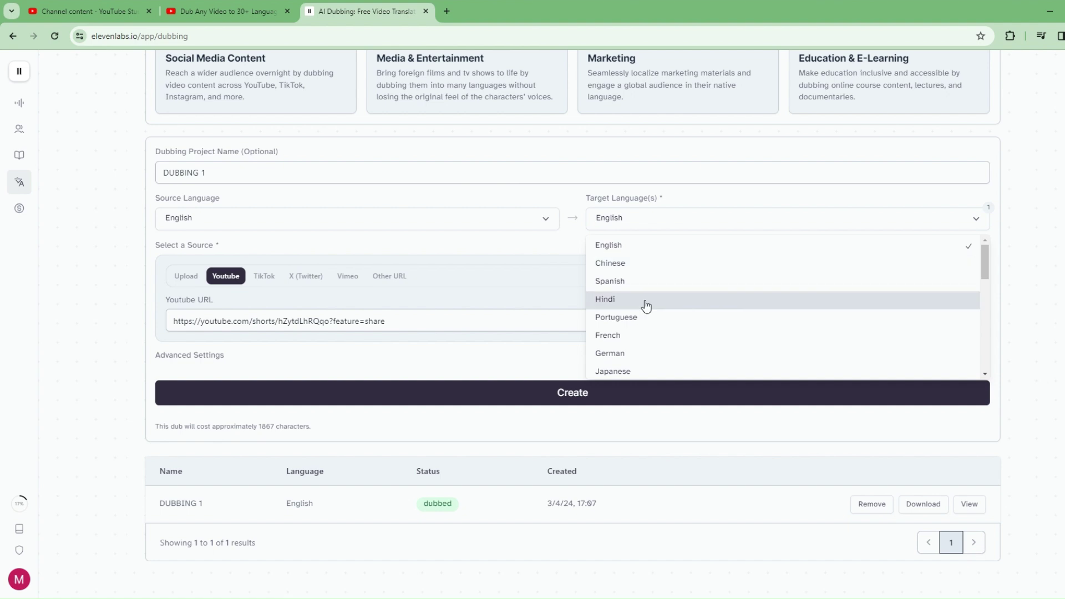
scroll(643, 304, down, 1)
click(646, 331)
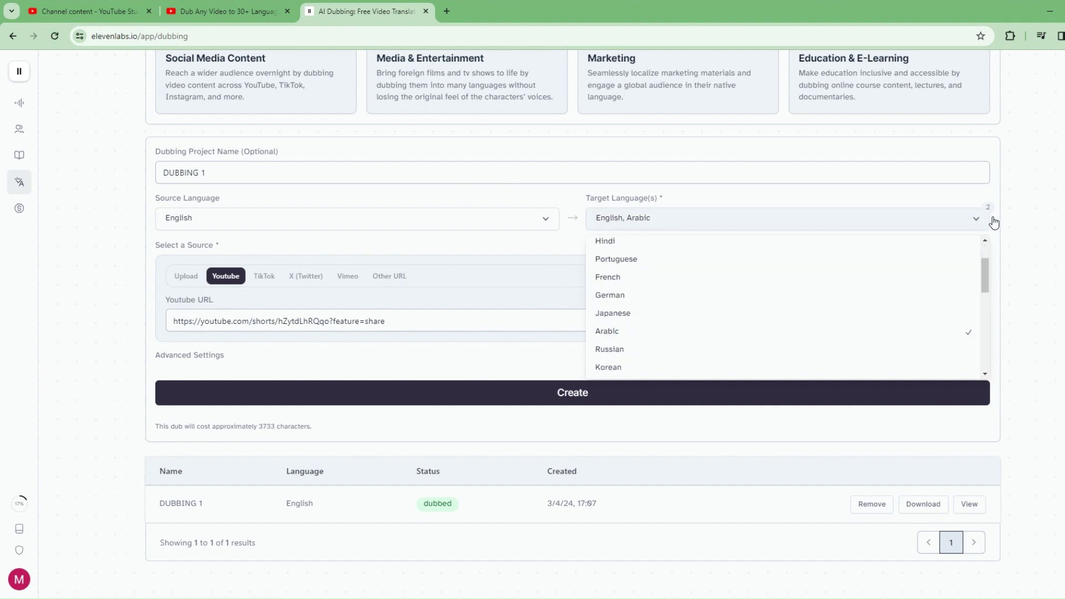
scroll(736, 331, down, 1)
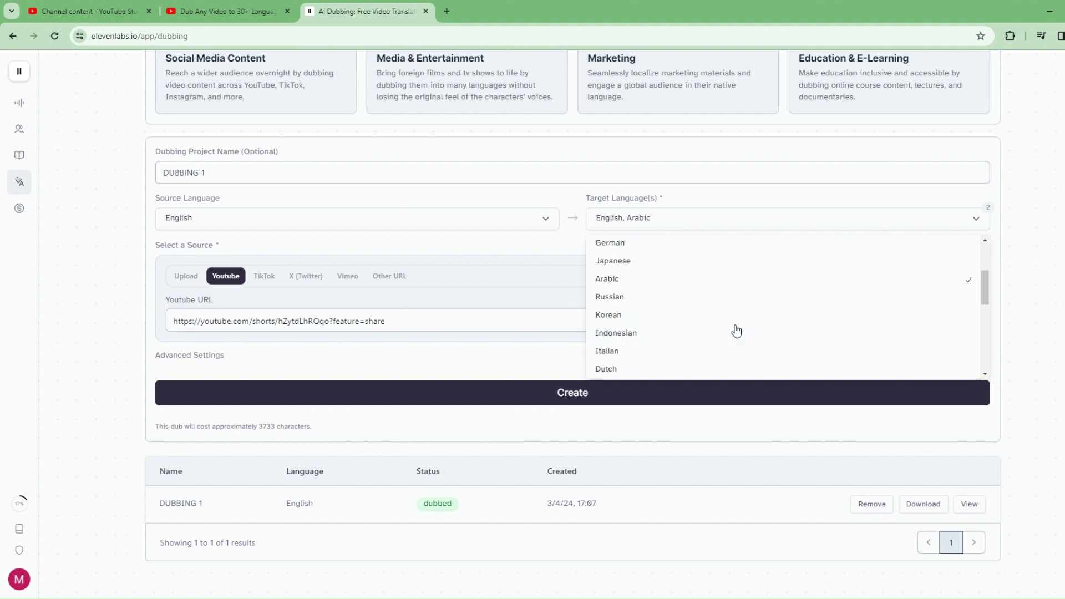
scroll(736, 331, down, 1)
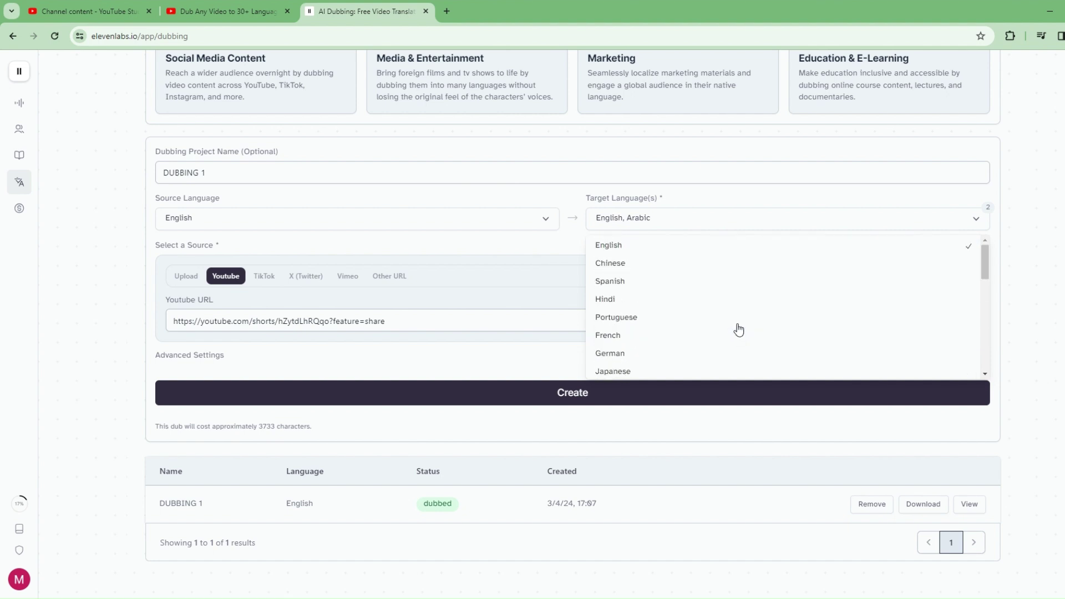
scroll(721, 322, up, 1)
click(642, 310)
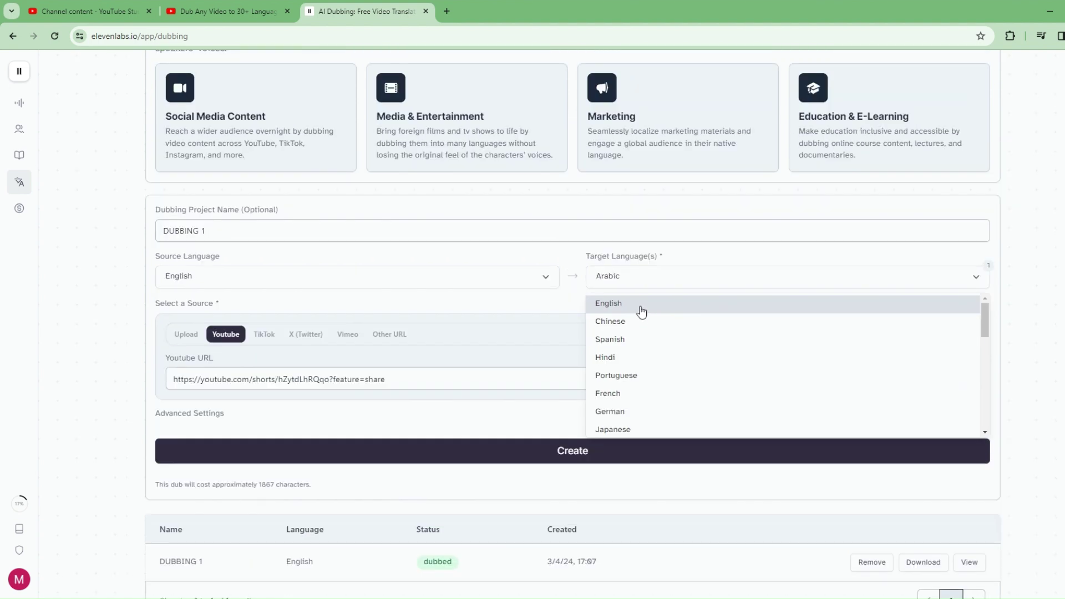
Close the target language choices and rename the dubbing project to DUBBING 2
click(715, 258)
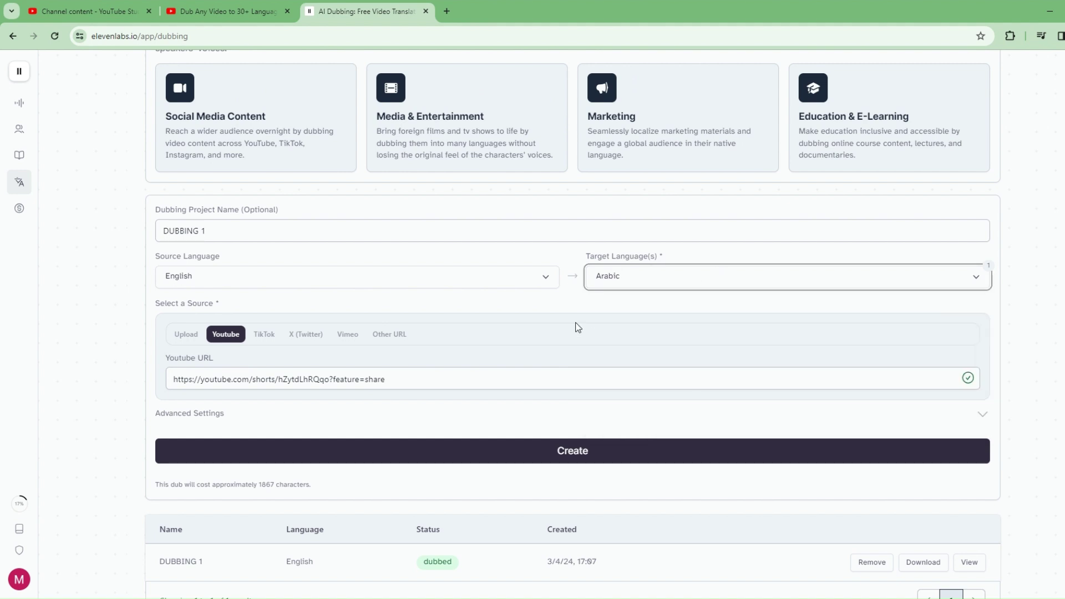
double_click(204, 232)
text(2)
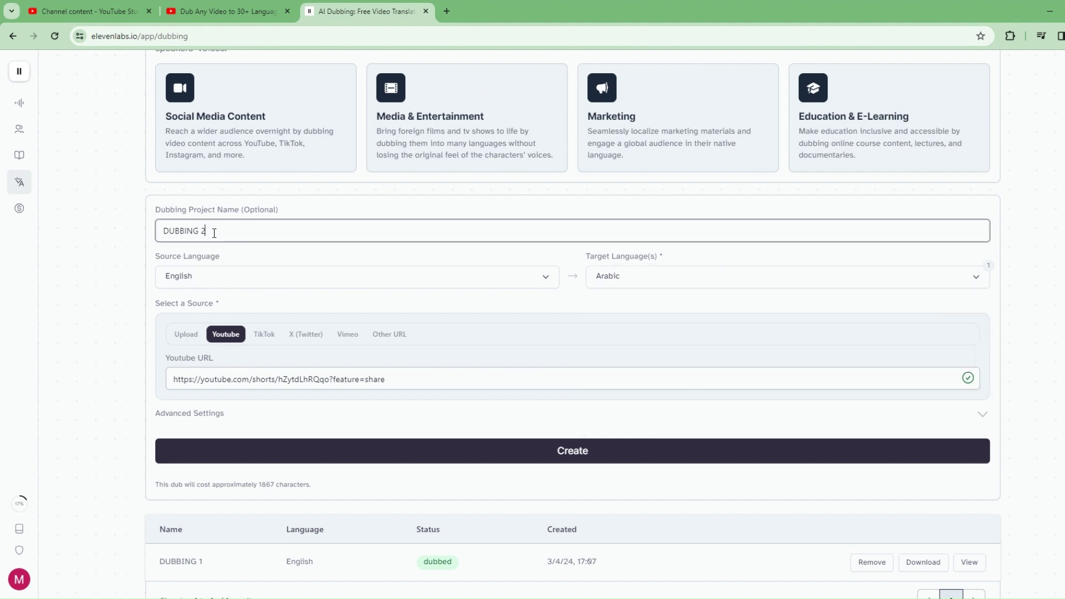
click(461, 358)
scroll(618, 424, down, 1)
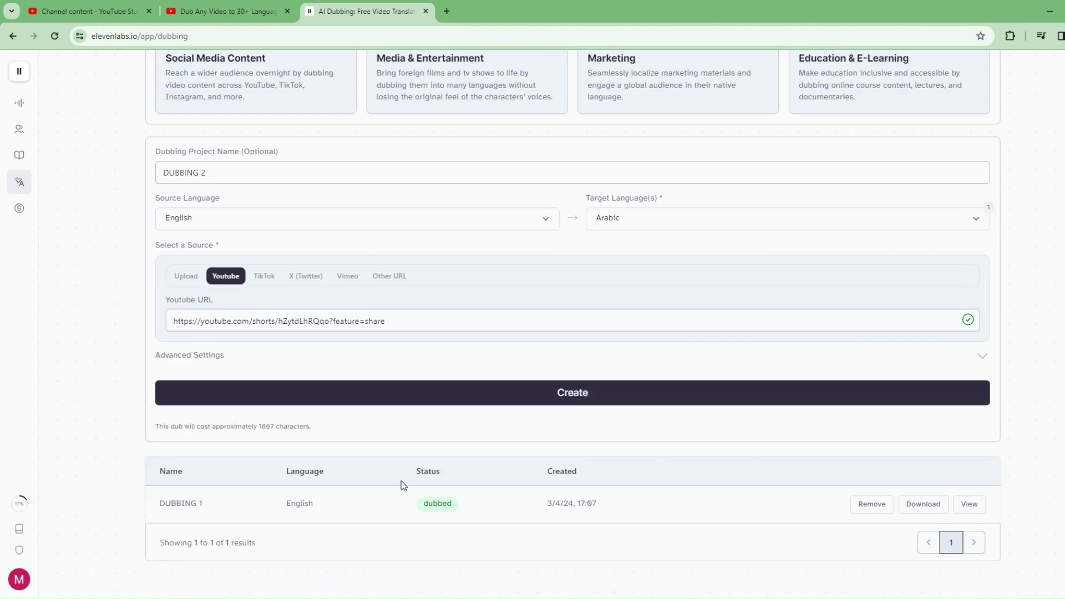
Set the number of speakers to Detect in the advanced settings, collapse them and create the dub
click(976, 362)
click(977, 396)
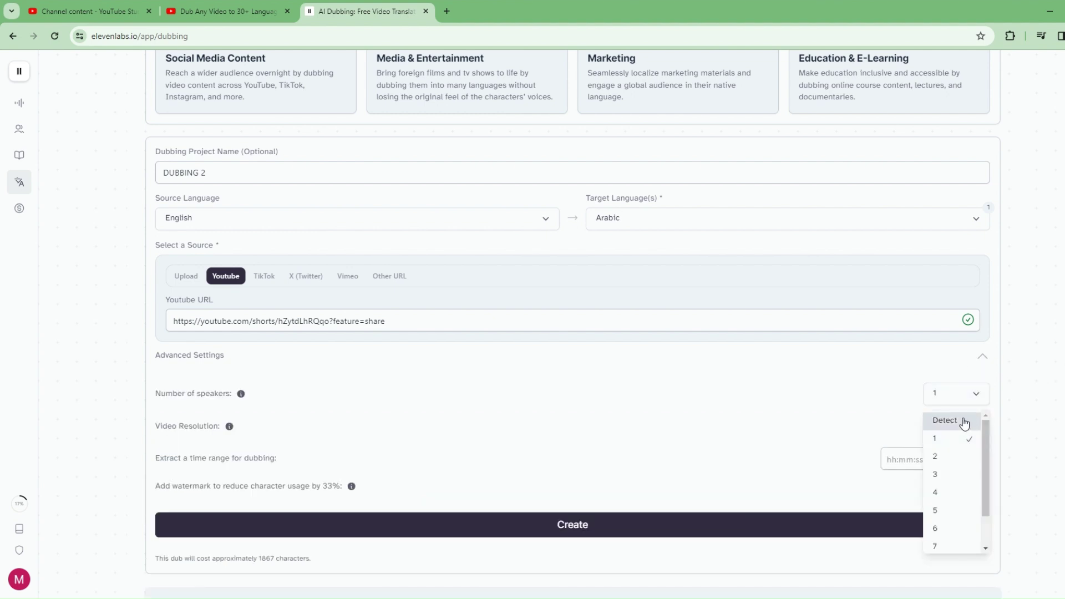
click(945, 419)
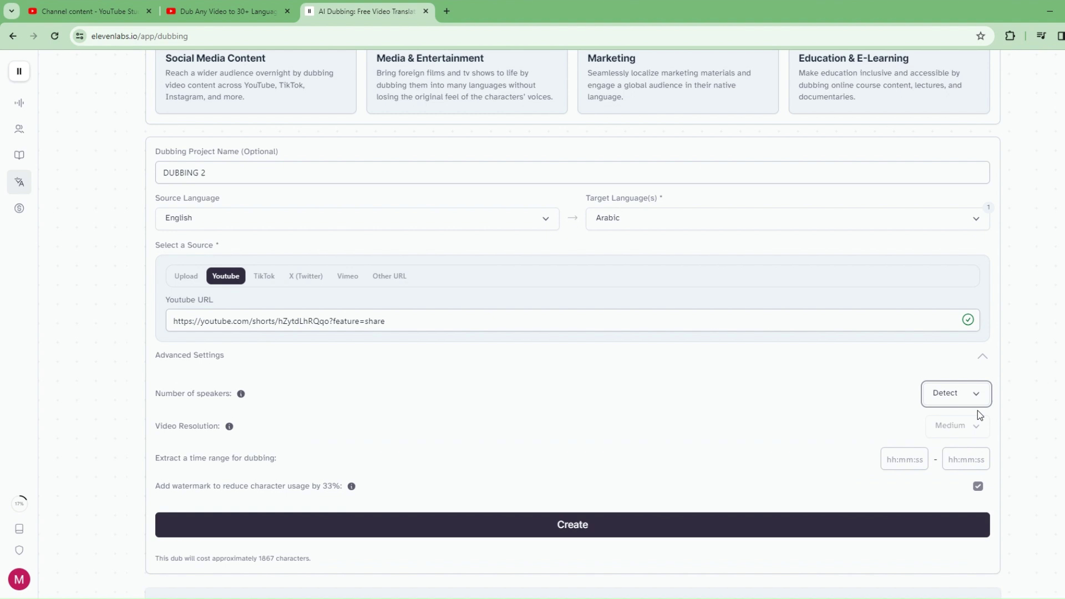
click(986, 358)
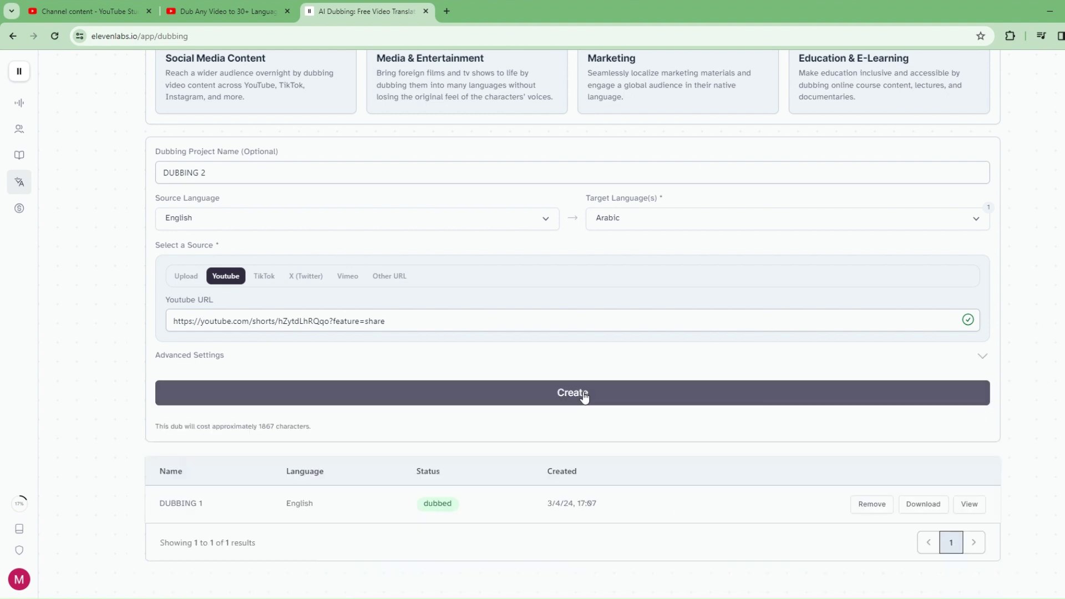
click(584, 394)
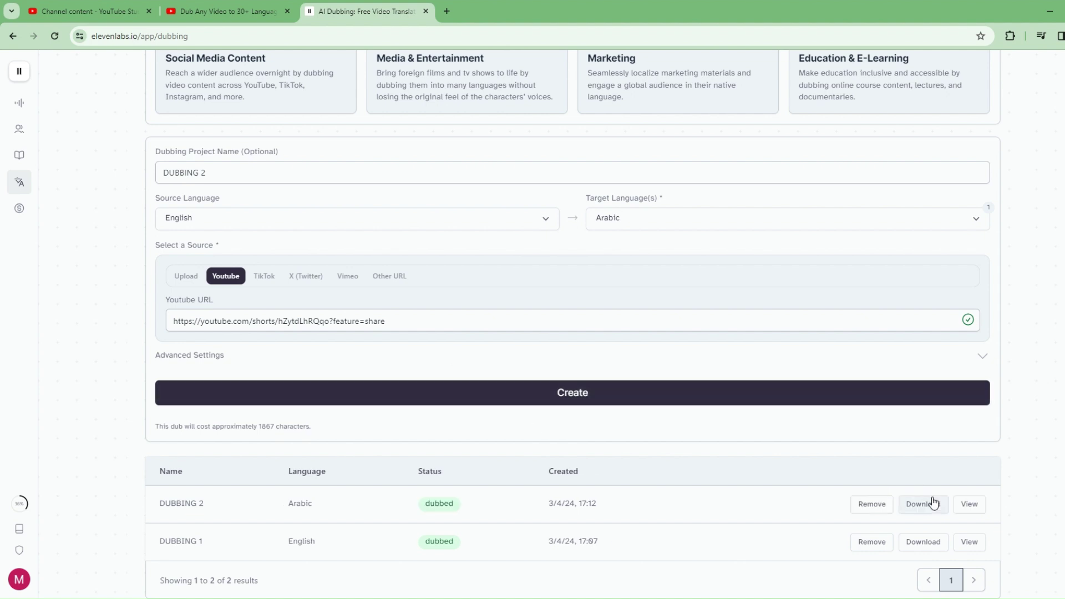
View the DUBBING 2 result, play its dubbed video with pauses, and close the preview
click(969, 506)
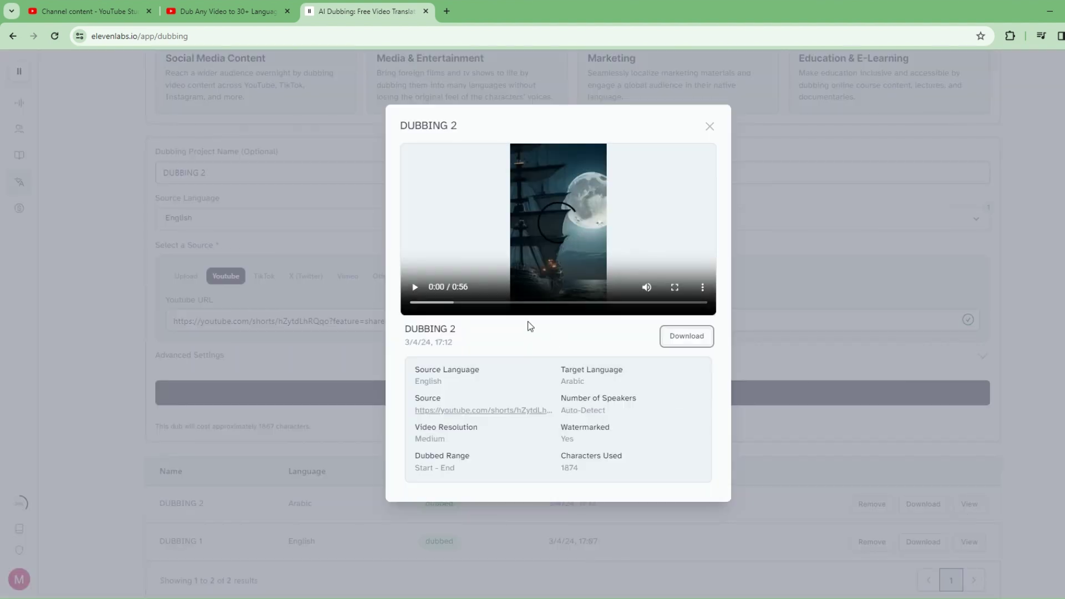
click(414, 289)
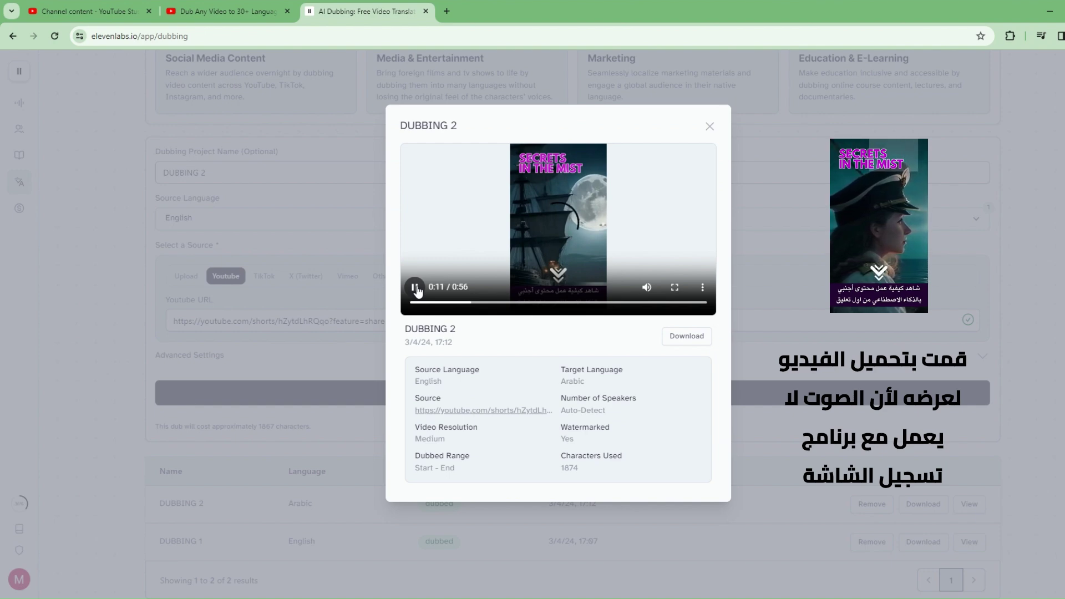
click(416, 289)
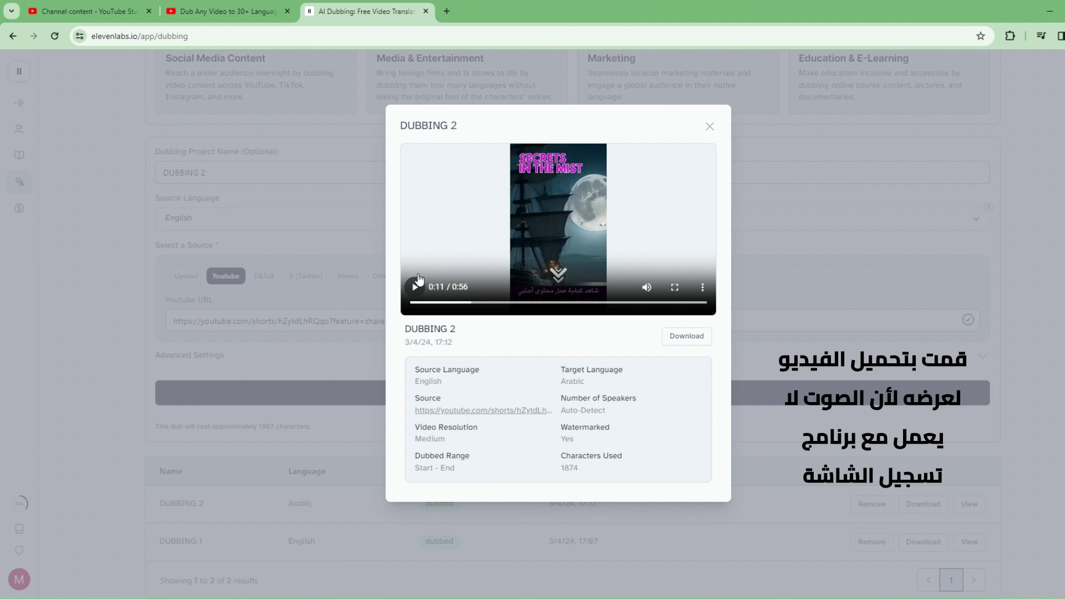
click(417, 291)
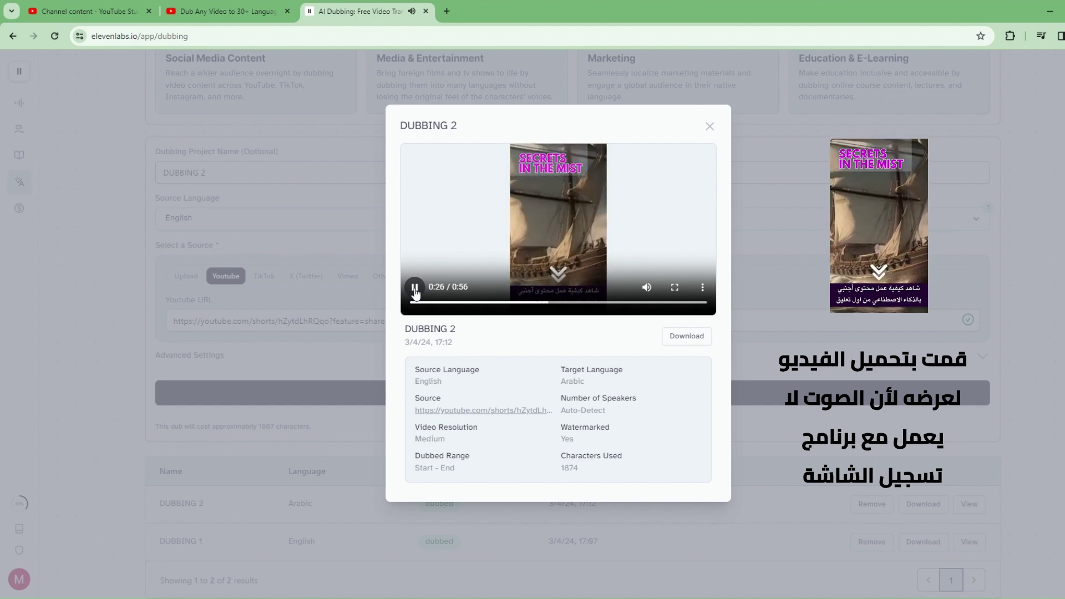
click(415, 288)
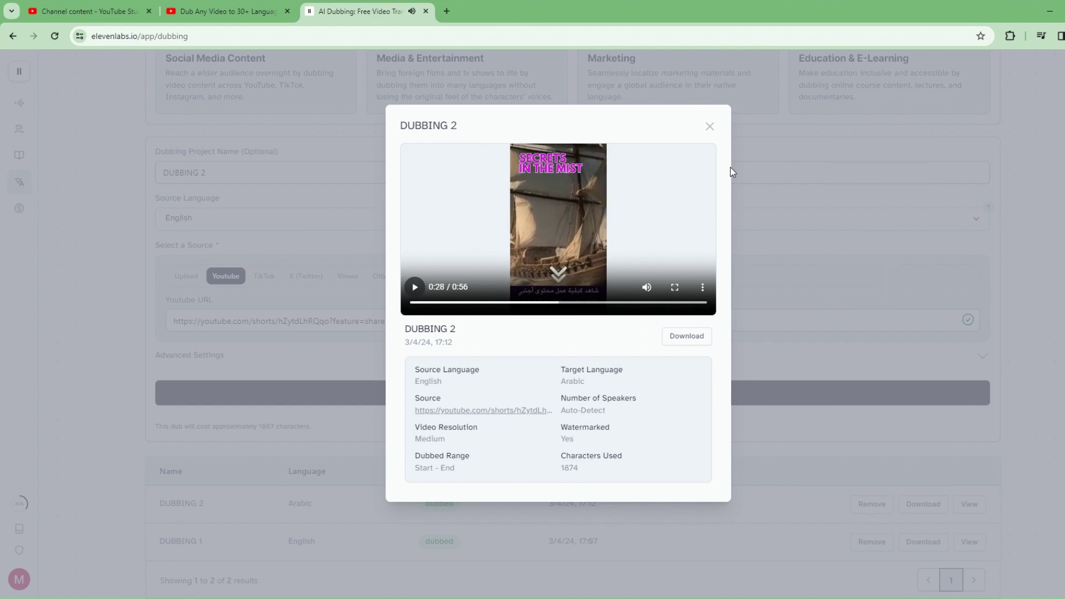
click(709, 127)
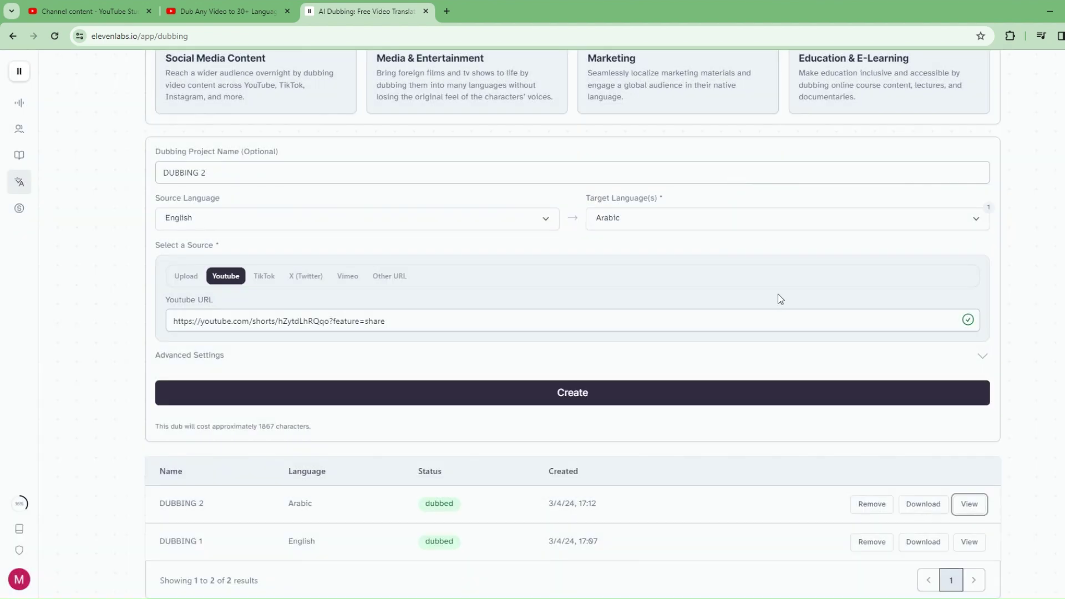